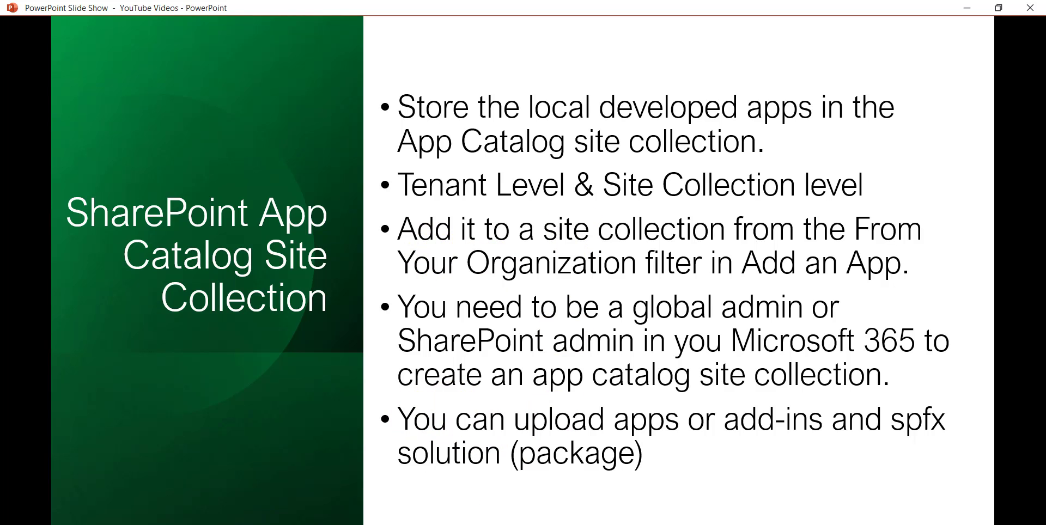
Step: Leave the App Catalog overview slideshow for the Chrome browser window
click(548, 509)
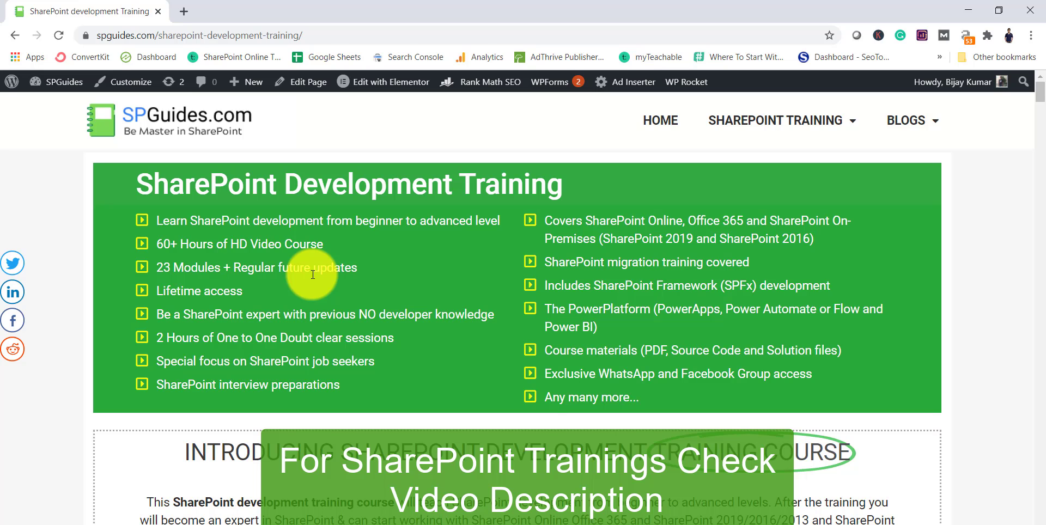
scroll(511, 376, down, 5)
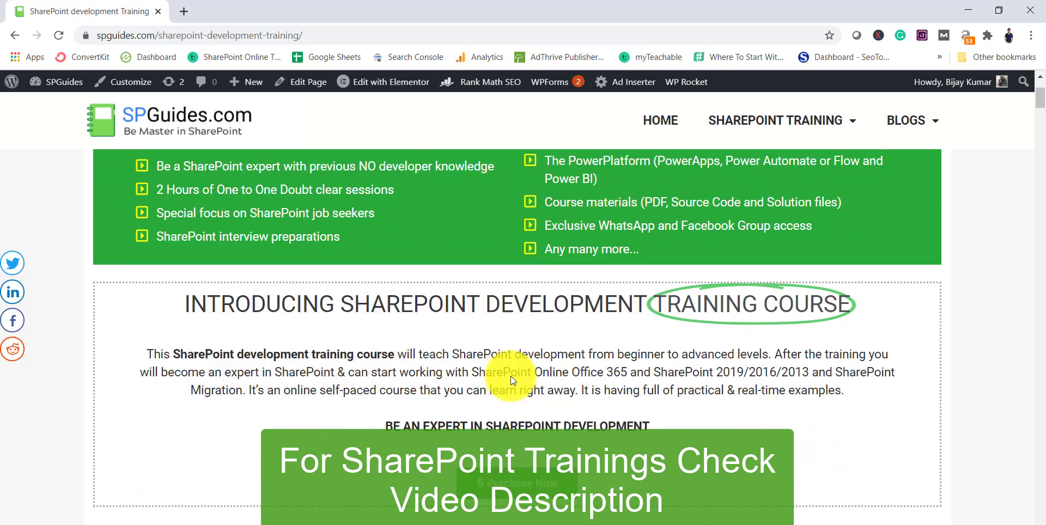
scroll(511, 381, down, 1)
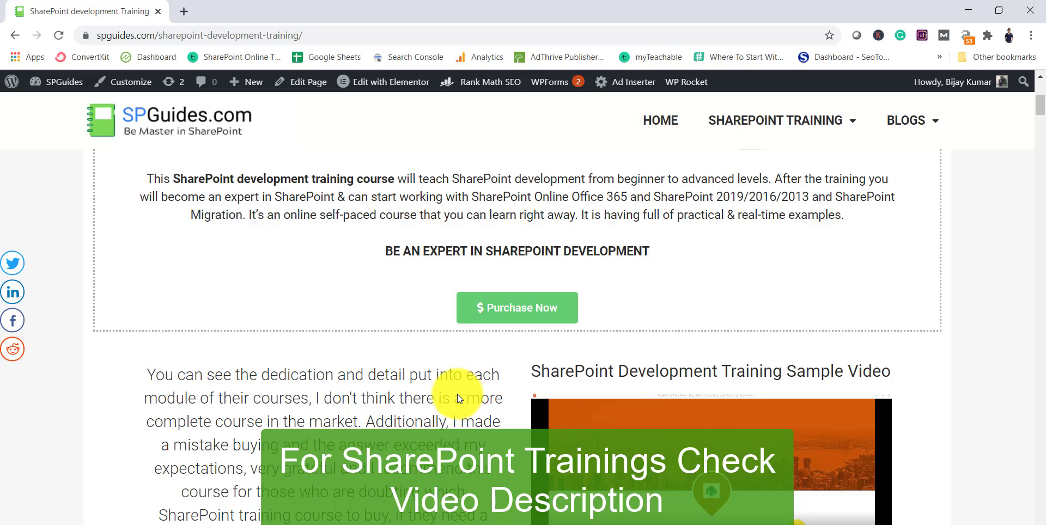
scroll(456, 394, down, 5)
scroll(457, 393, down, 8)
scroll(456, 393, down, 12)
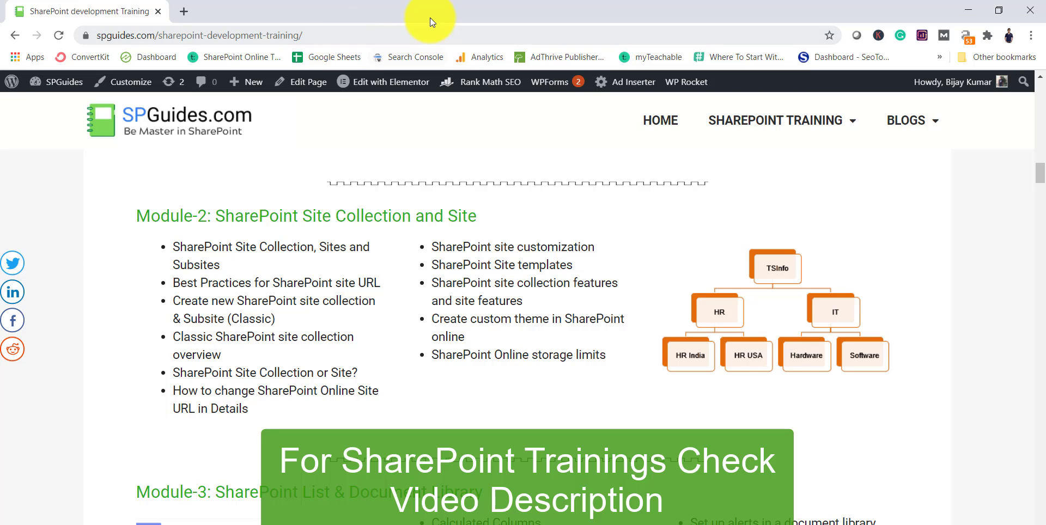
Step: Load the Microsoft 365 admin center at admin.microsoft.com in a new tab
click(187, 12)
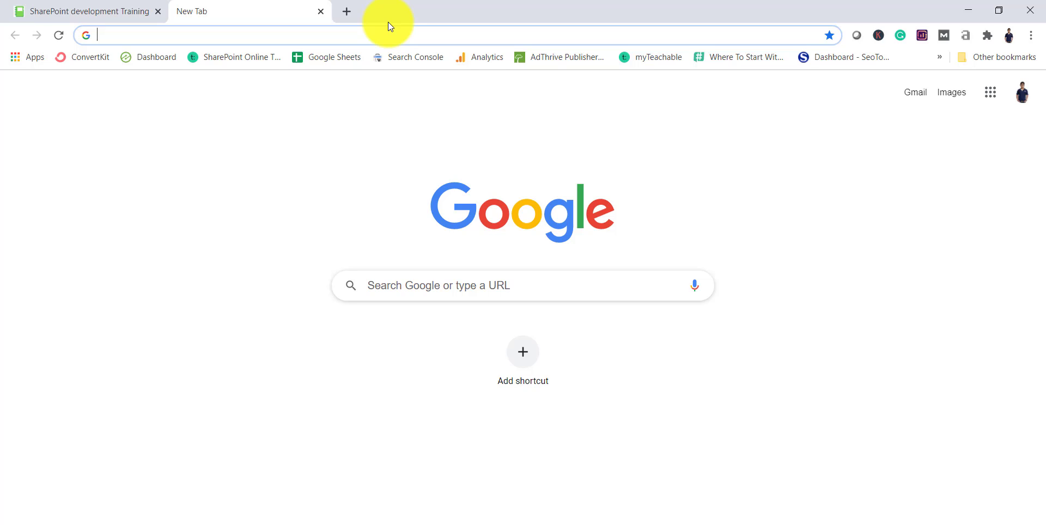
text(admin.microsoft.com)
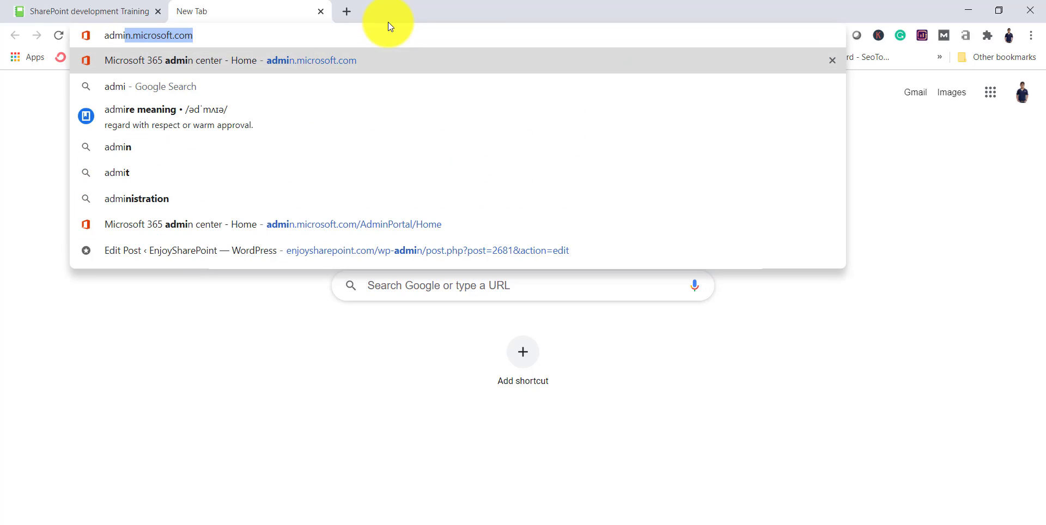
key(Return)
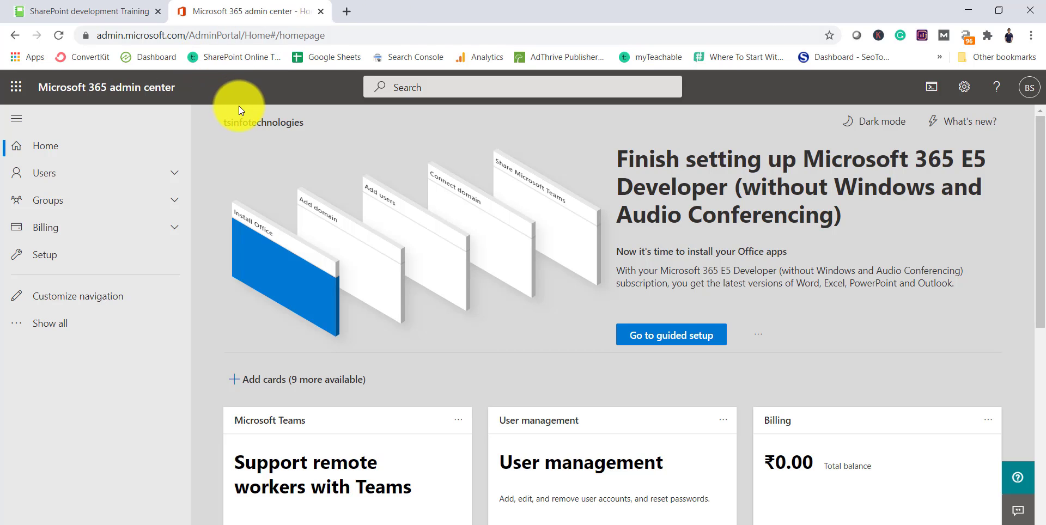
Step: Expand the full admin navigation and go to SharePoint under Admin centers
click(73, 327)
scroll(95, 387, down, 2)
scroll(97, 391, down, 2)
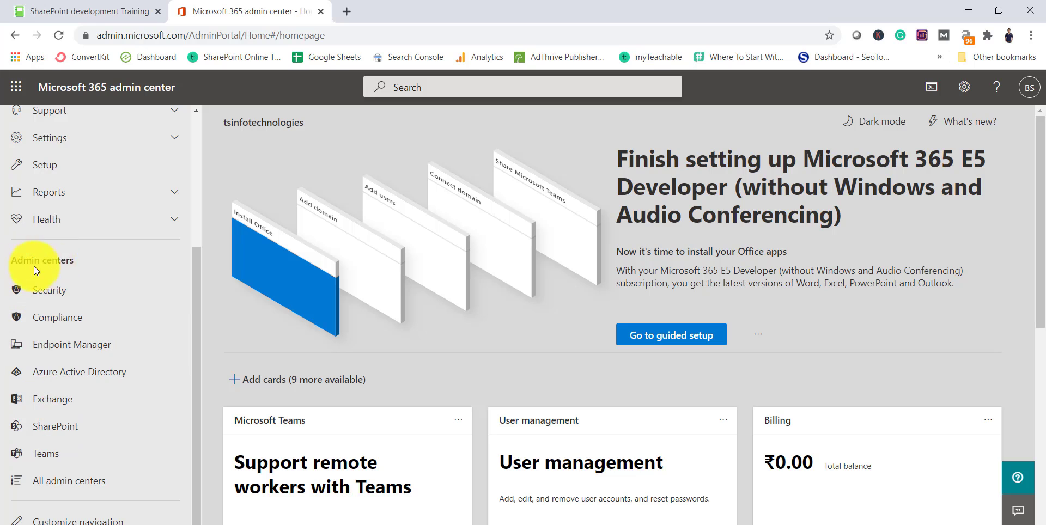
click(60, 422)
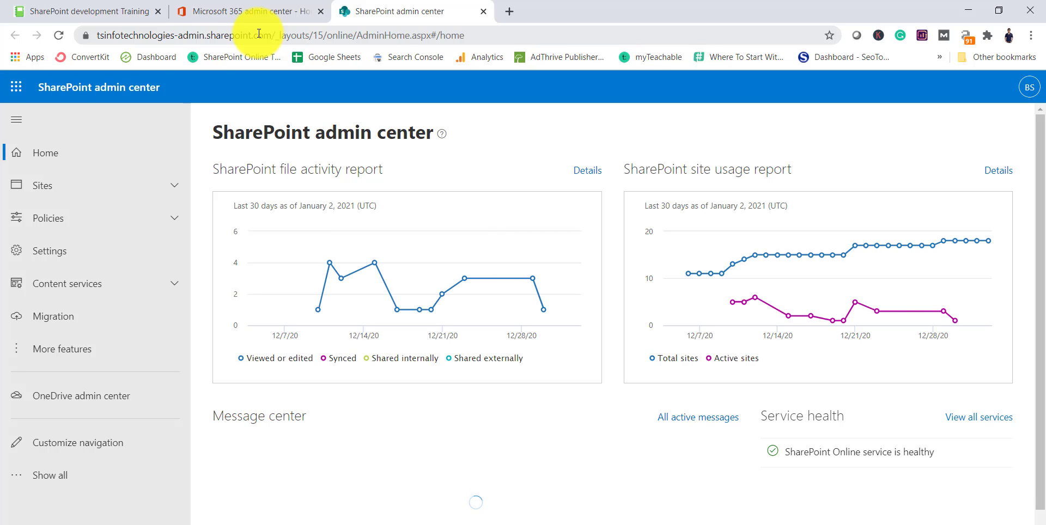
Step: Highlight the tenant and -admin parts of the URL, then reach the classic Apps page via More features
click(148, 33)
click(140, 34)
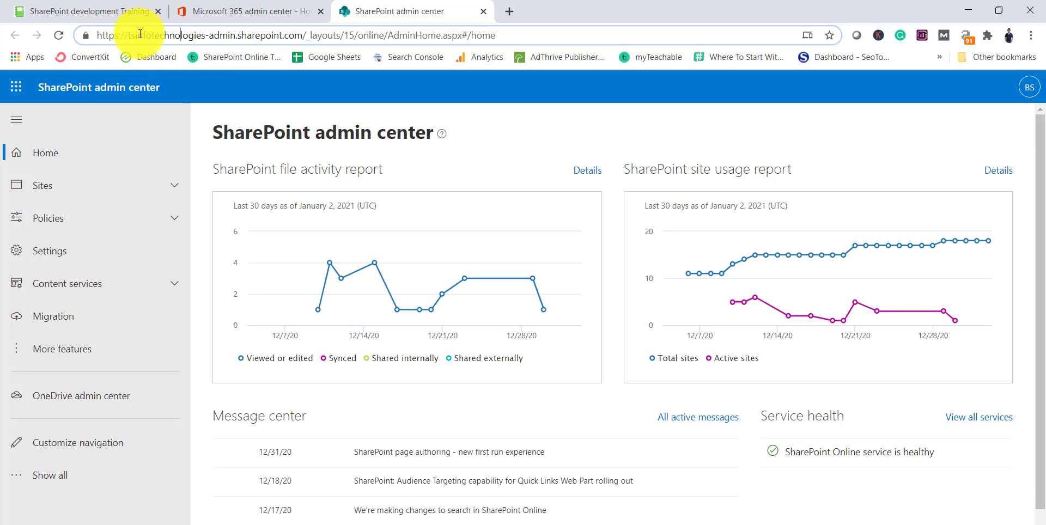
drag(128, 35, 207, 37)
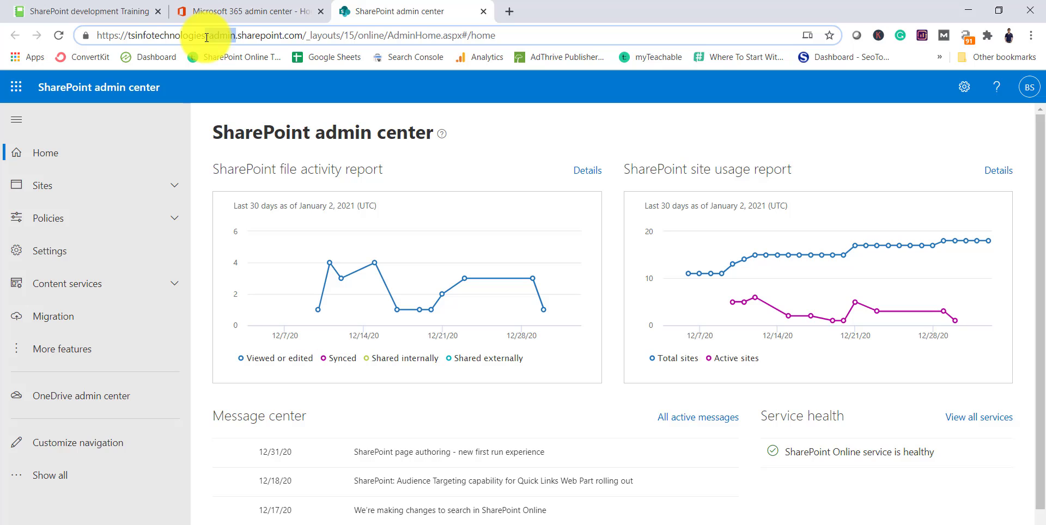
drag(210, 36, 237, 34)
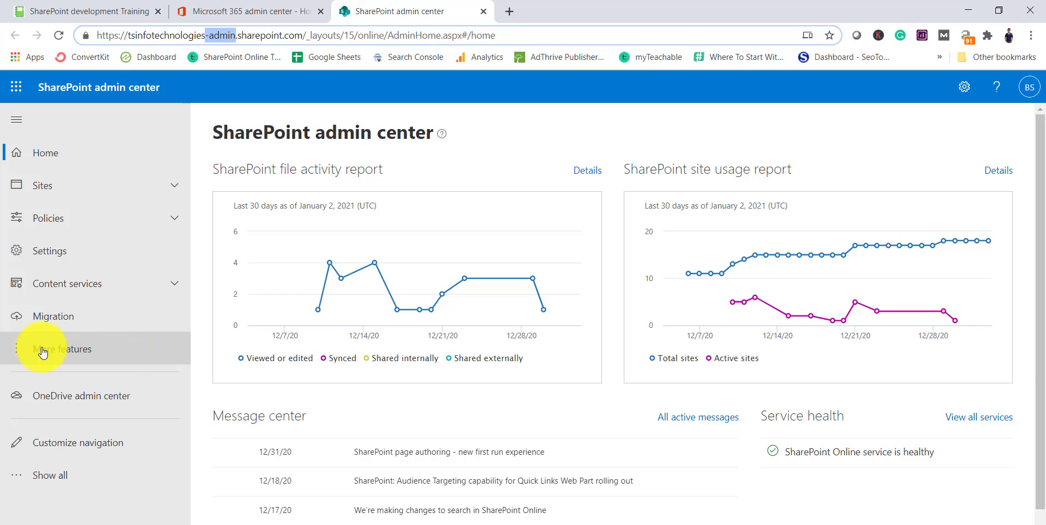
click(70, 351)
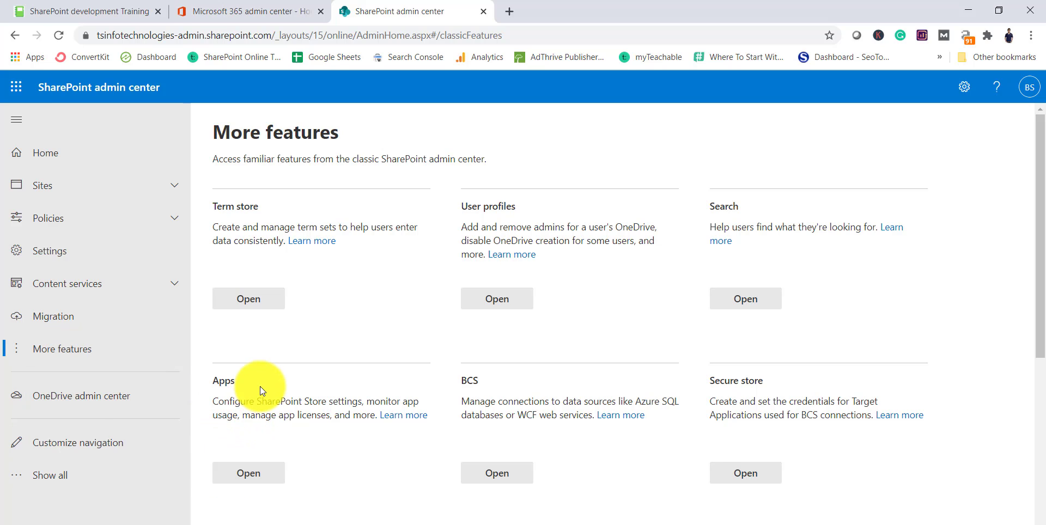
click(252, 472)
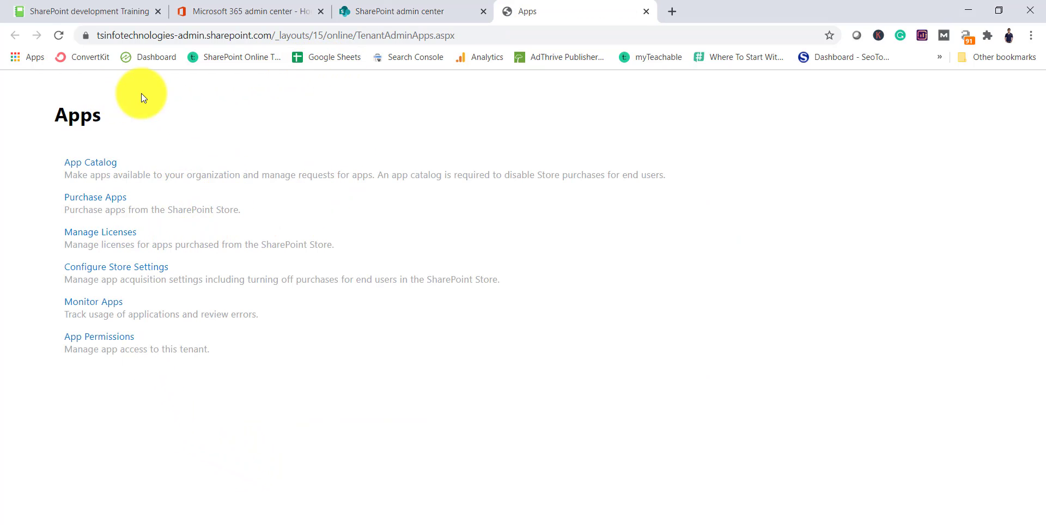
Step: Go to App Catalog management and confirm creating a new app catalog site
drag(356, 36, 459, 37)
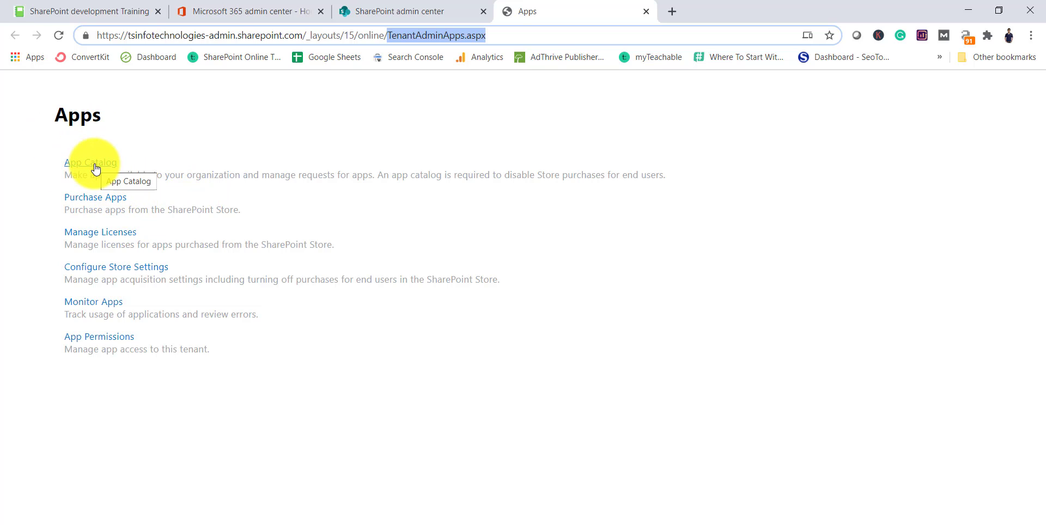
click(83, 163)
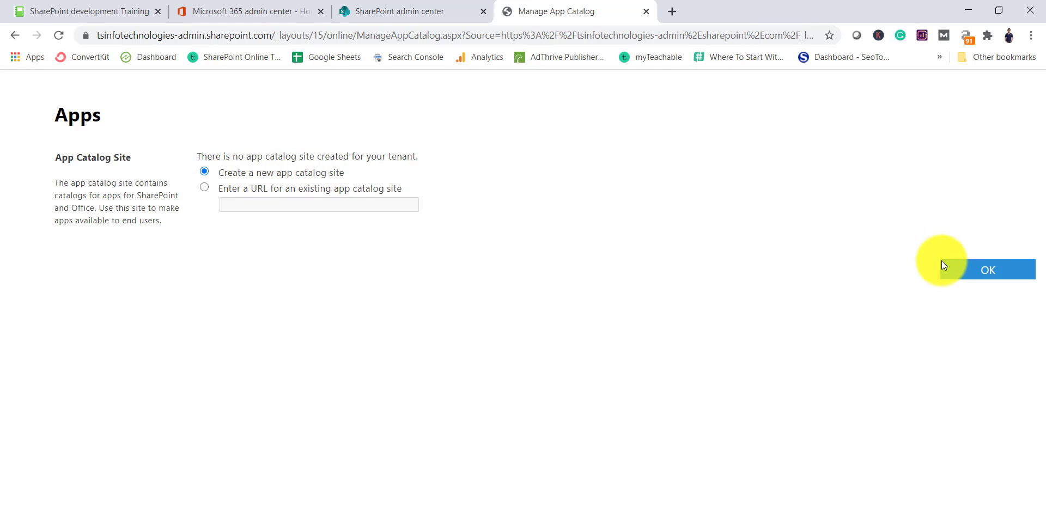
click(999, 276)
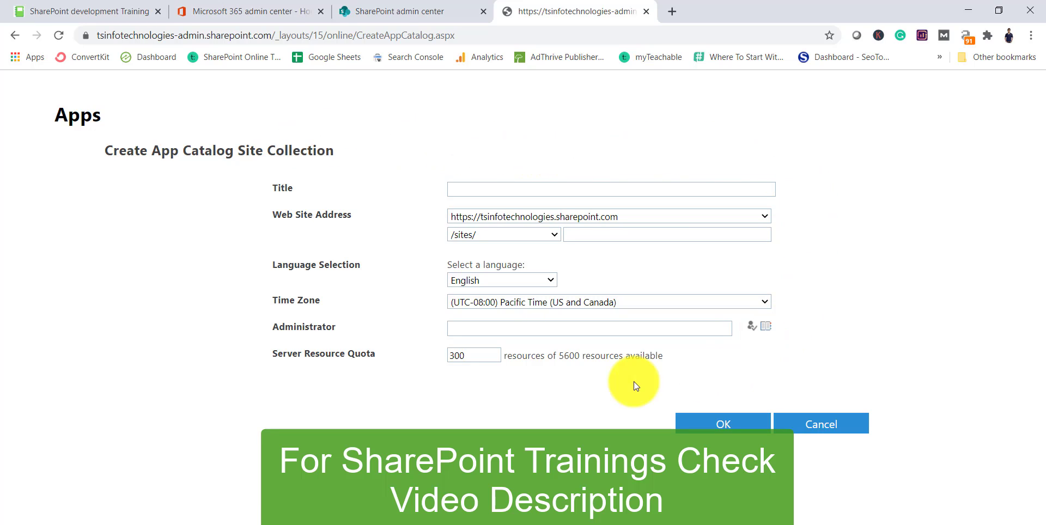
Step: Enter title 'TSInfo Technologies App Catalog' and site address /sites/TAP
click(485, 191)
text(T)
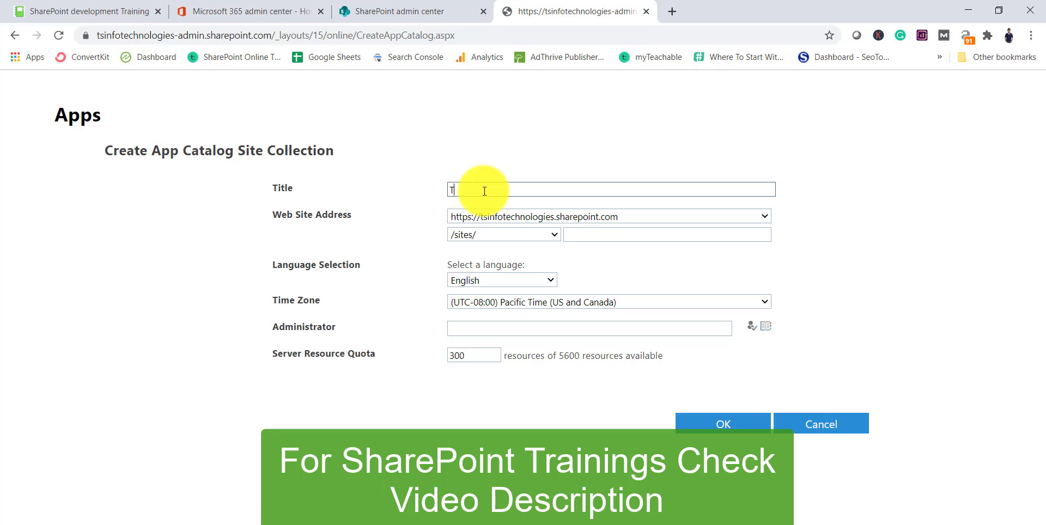
text(SInfo Technologies App Catal)
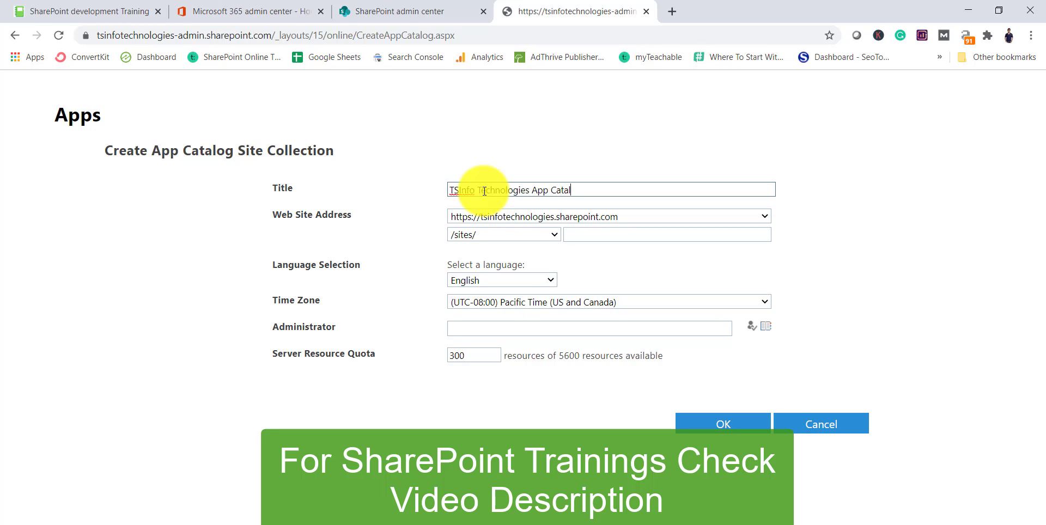
text(og)
click(588, 235)
text(TAP)
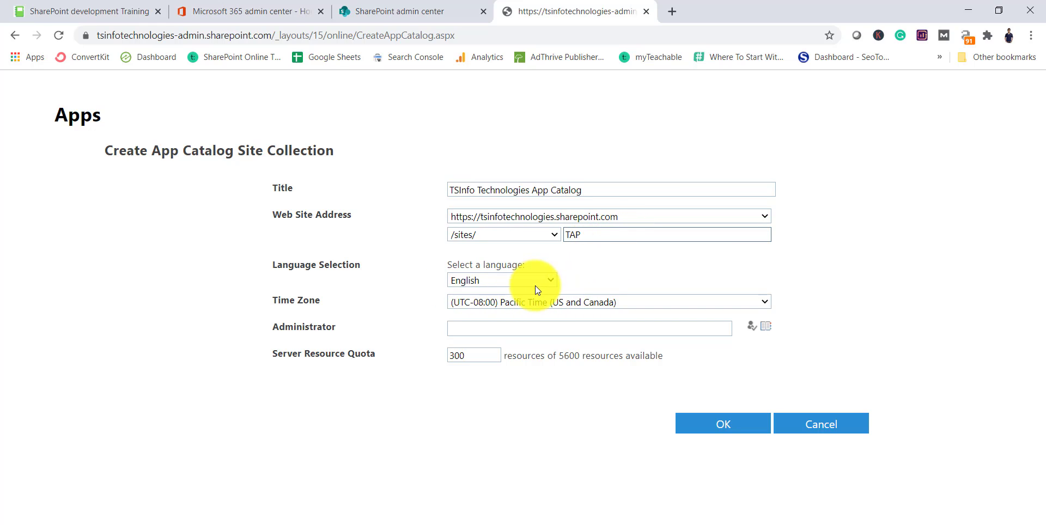
Step: Add and verify the site administrator, set resource quota 30, and submit the form
click(538, 328)
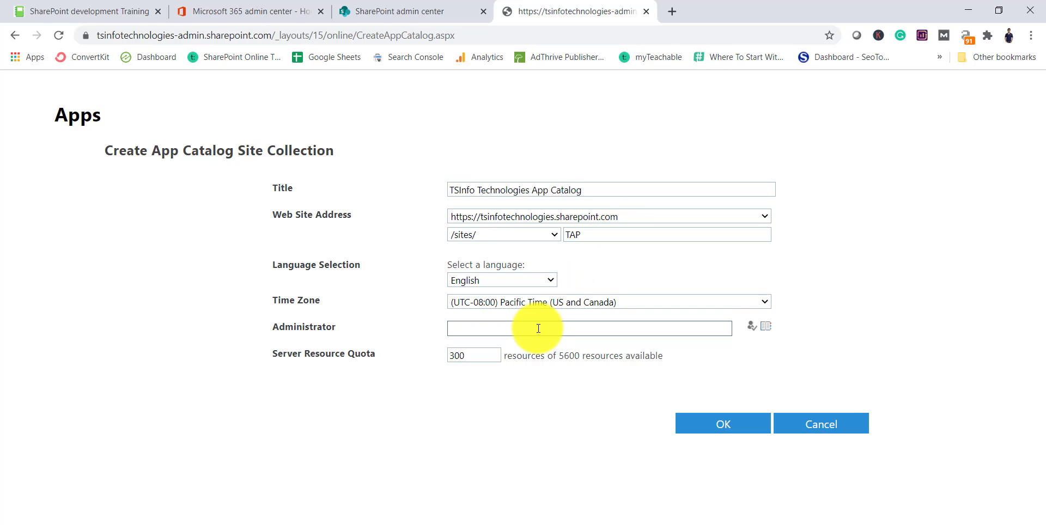
text(bijay)
click(752, 330)
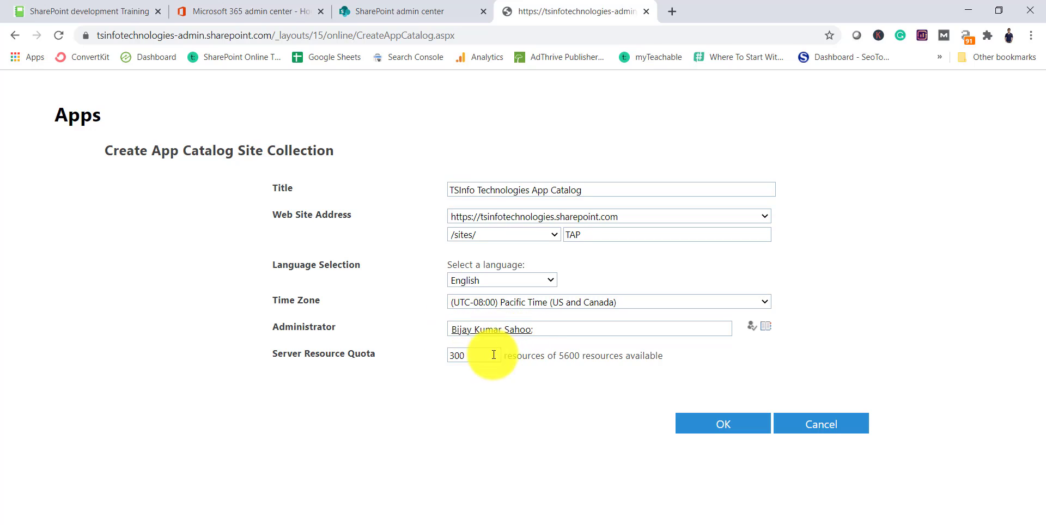
click(463, 354)
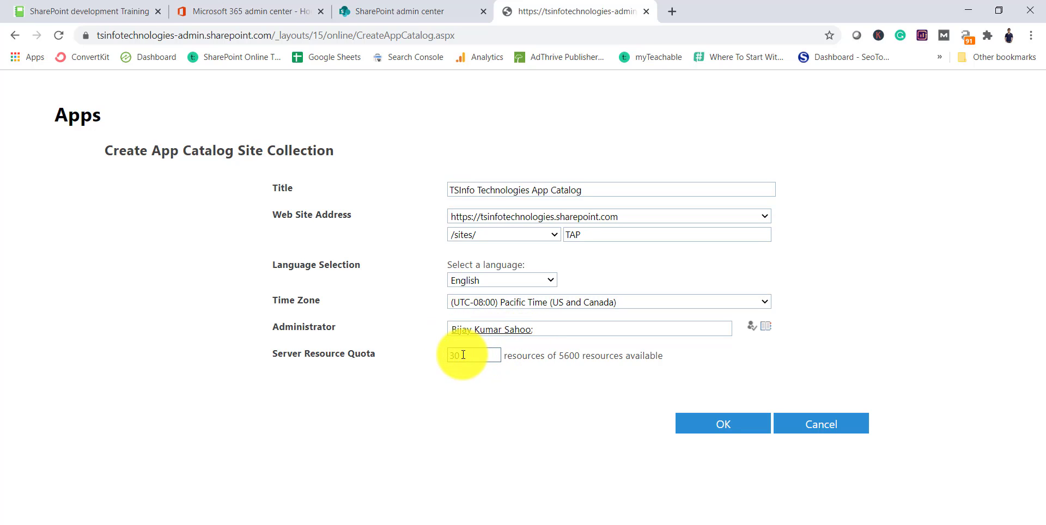
click(716, 427)
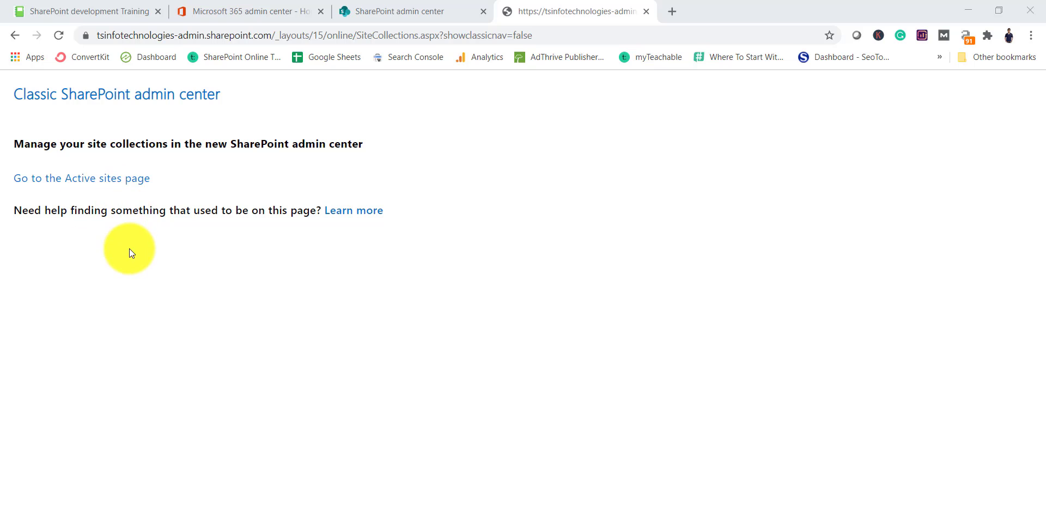
Step: Show the Active sites list and visit TSInfo Technologies App Catalog at /sites/TAP
click(107, 187)
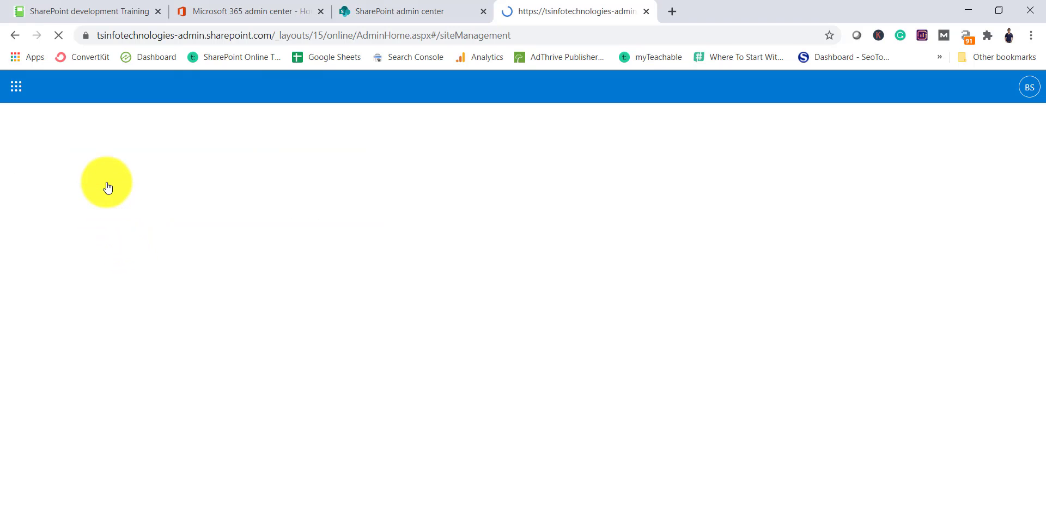
click(74, 189)
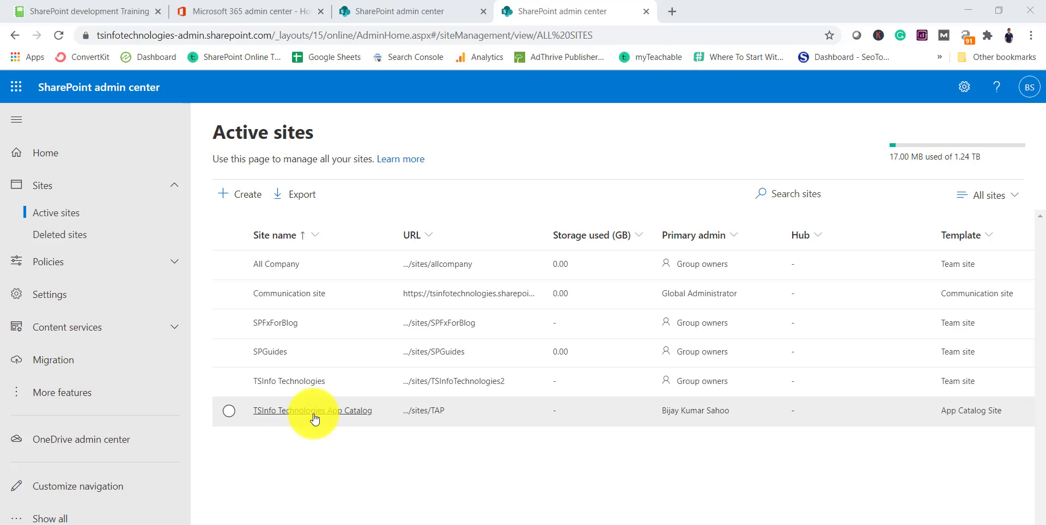
click(426, 411)
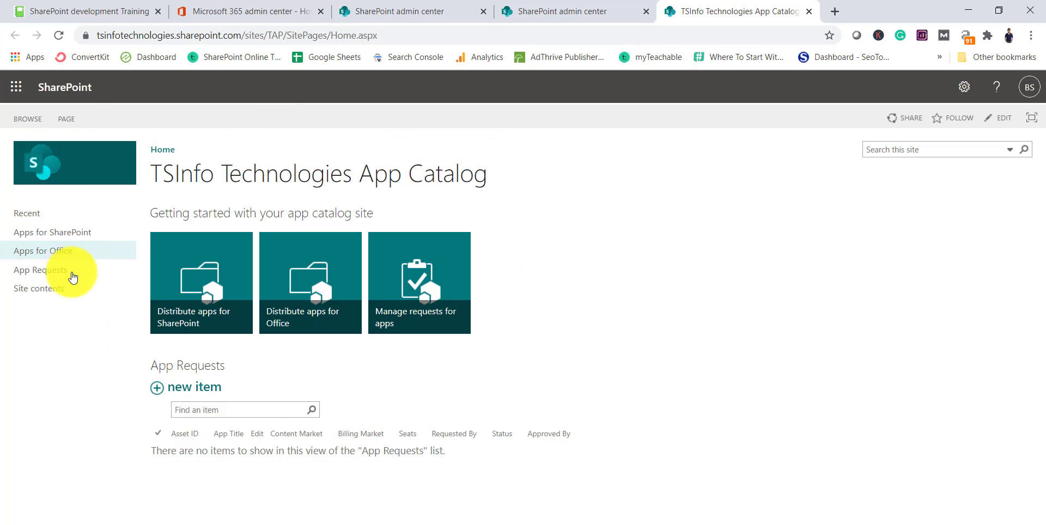
Step: Browse the Apps for SharePoint and Apps for Office libraries, then advance to the subscribe slide
click(58, 240)
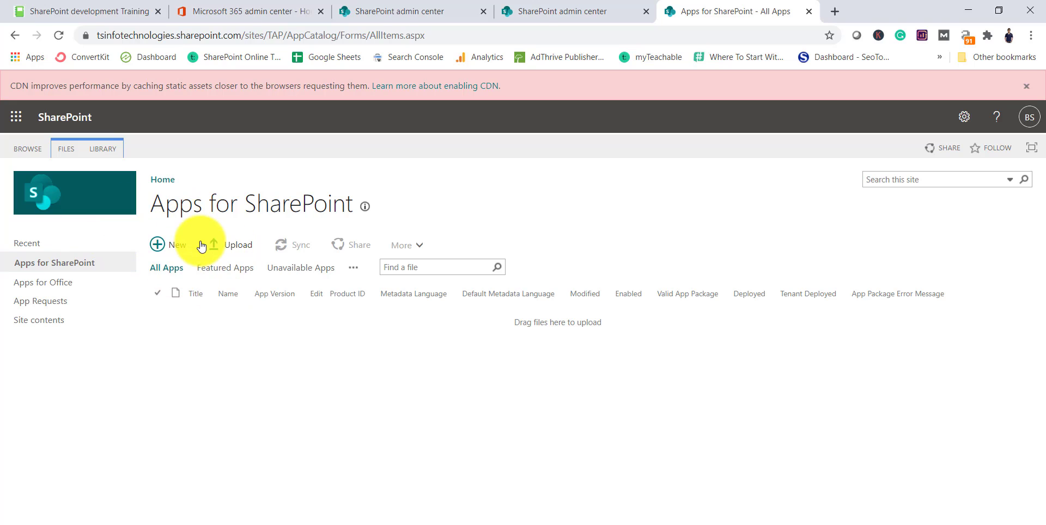
click(61, 283)
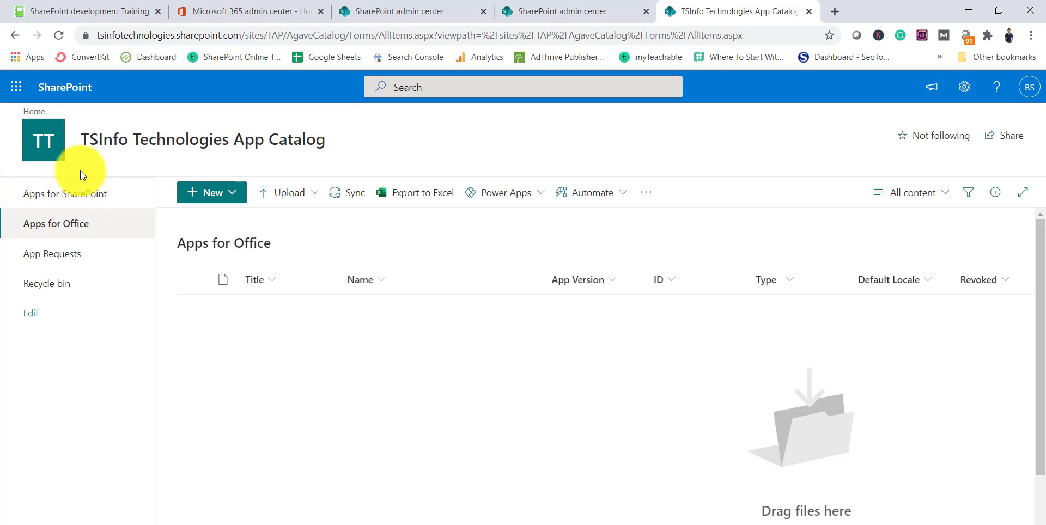
click(82, 193)
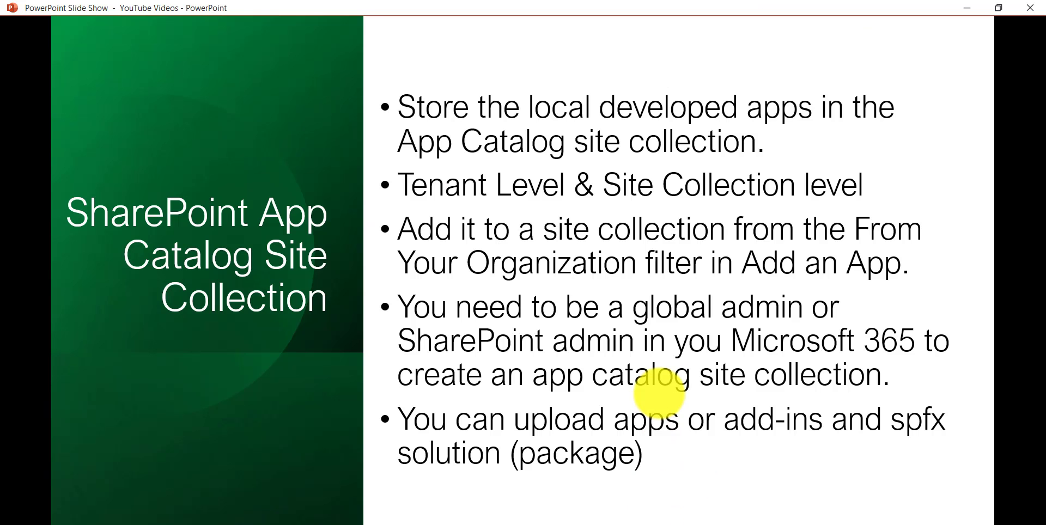
click(609, 348)
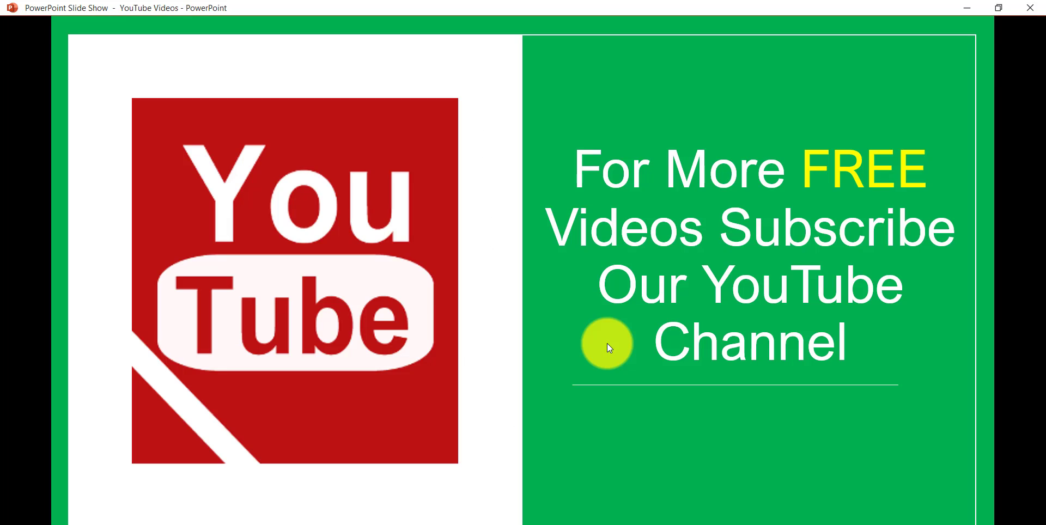